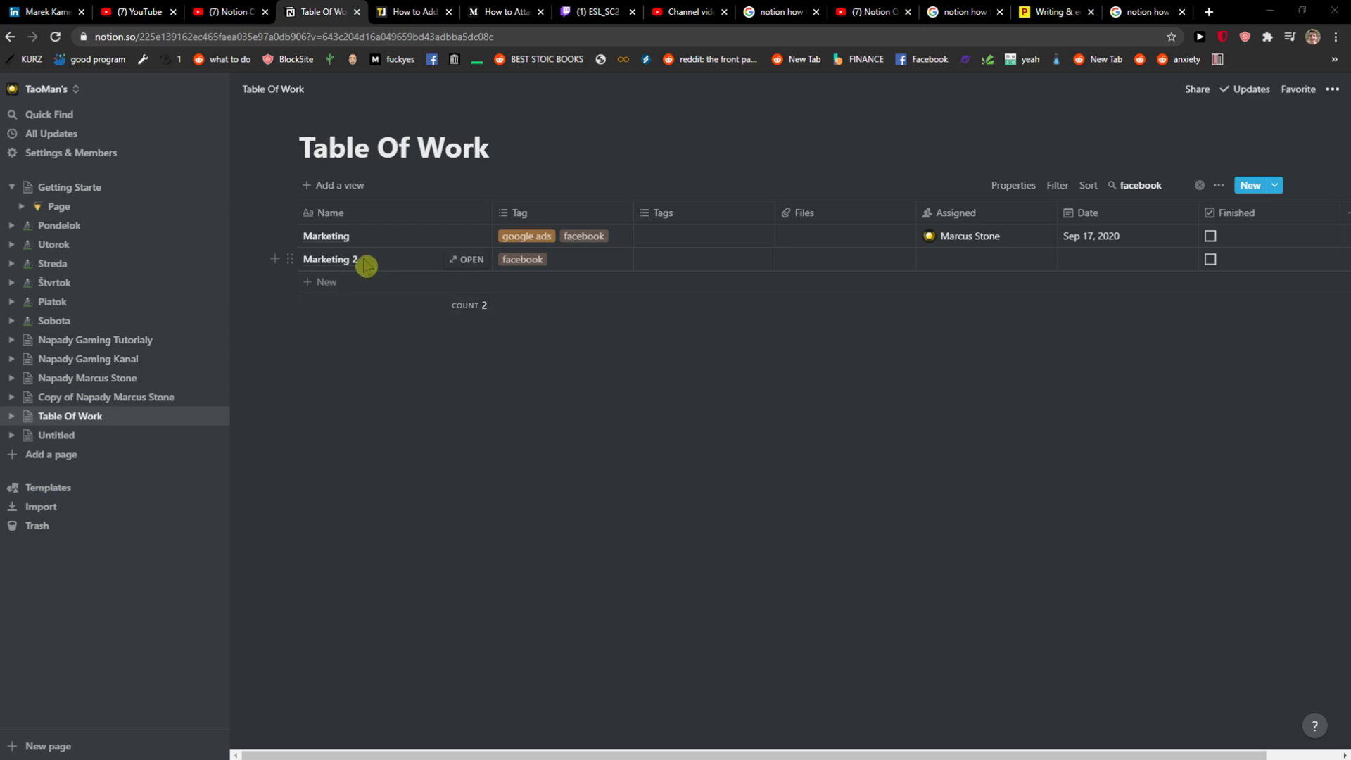
Step: Show the account's extra options in the TaoMan's workspace switcher to reach 'Join or create workspace'
left_click(159, 95)
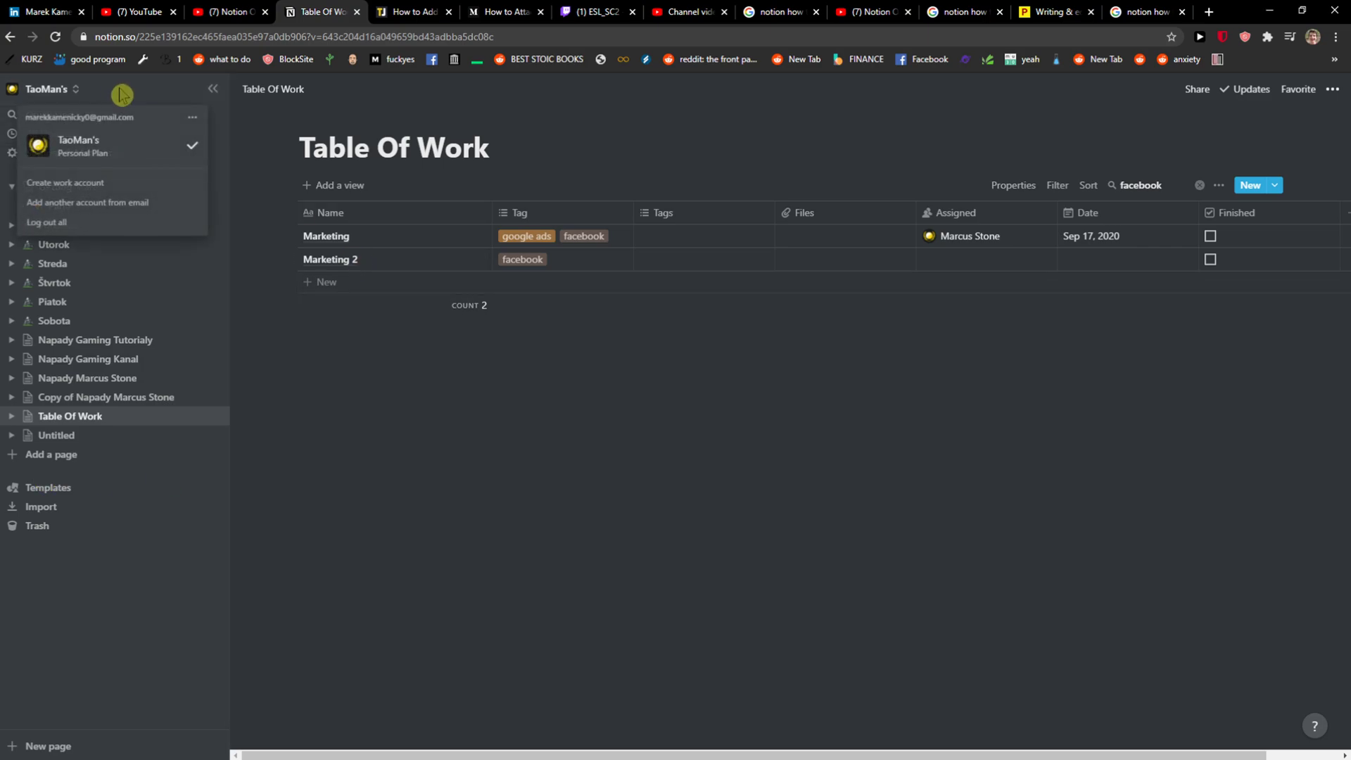
left_click(338, 371)
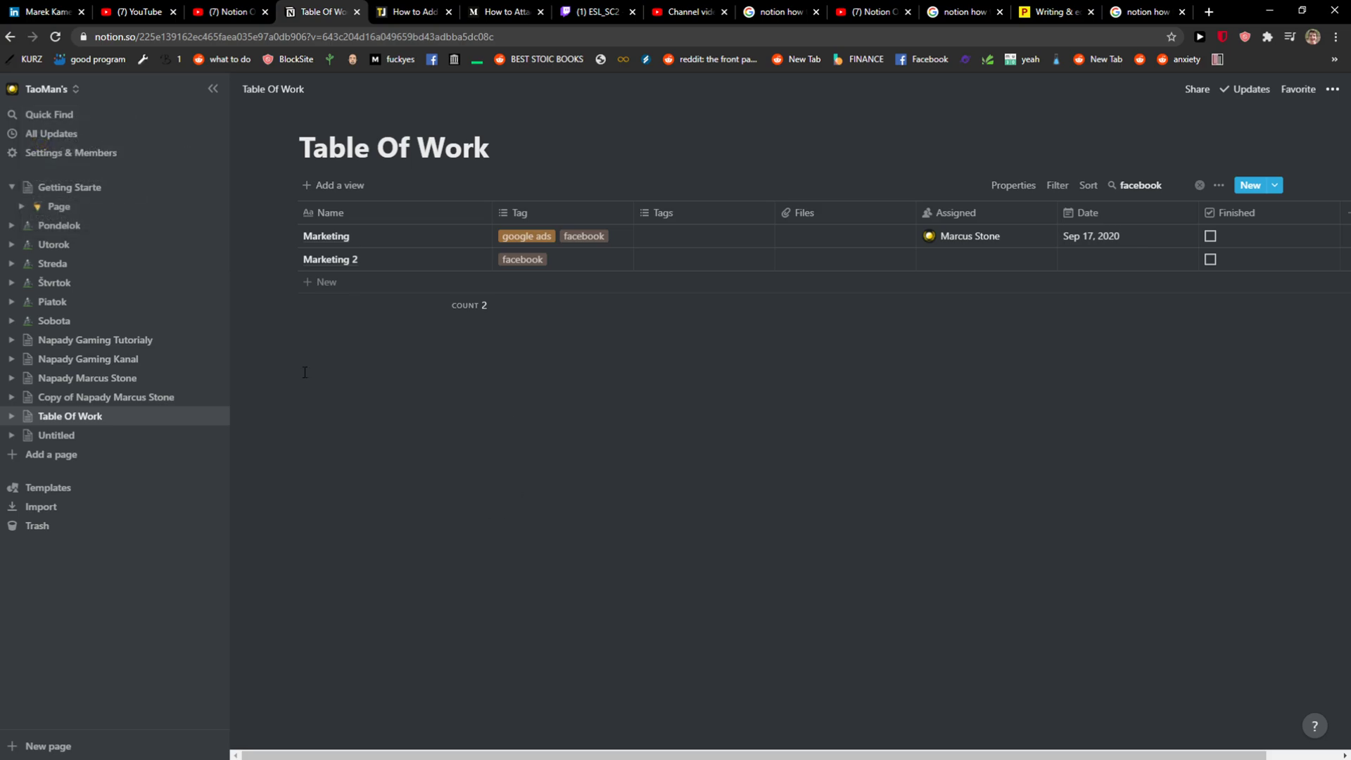
left_click(128, 99)
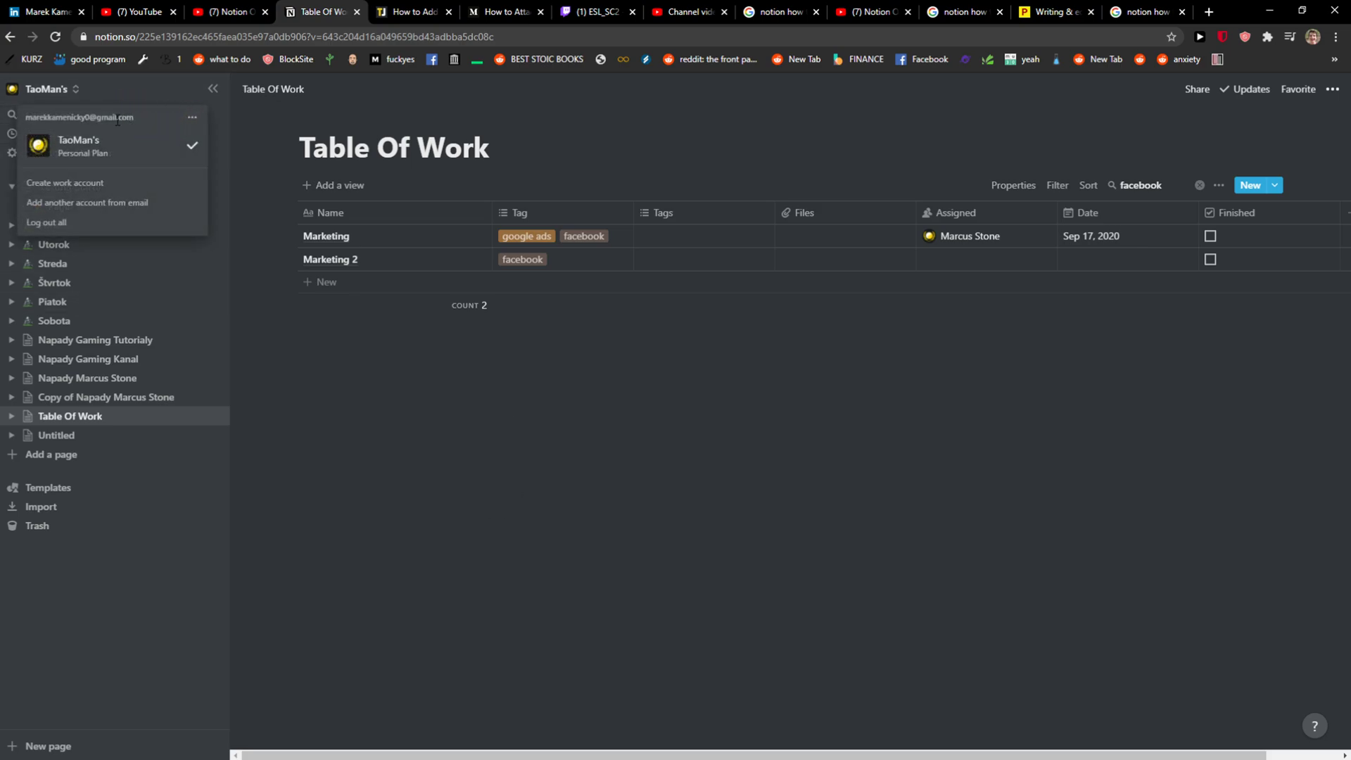
left_click(190, 116)
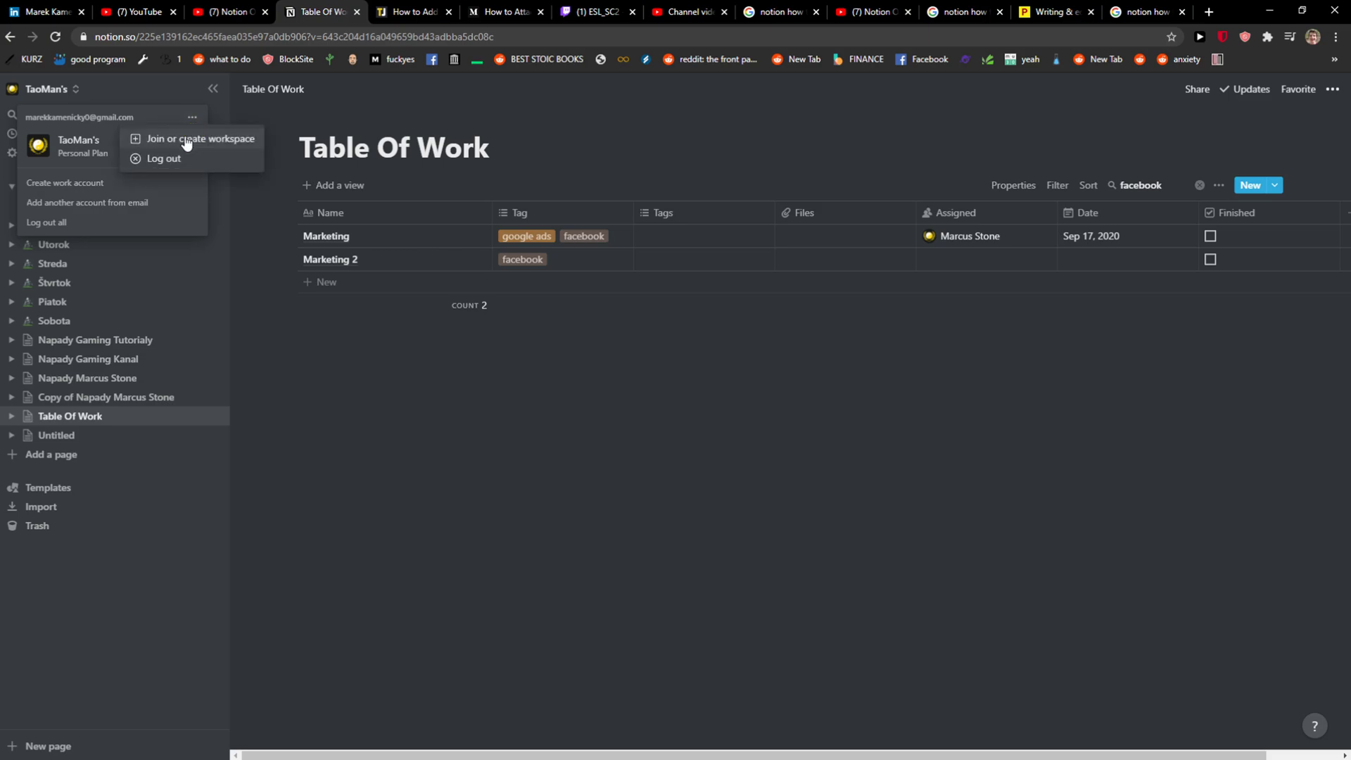
Step: Create a new workspace 'For myself' and go to it, landing on its Getting Started page
left_click(185, 144)
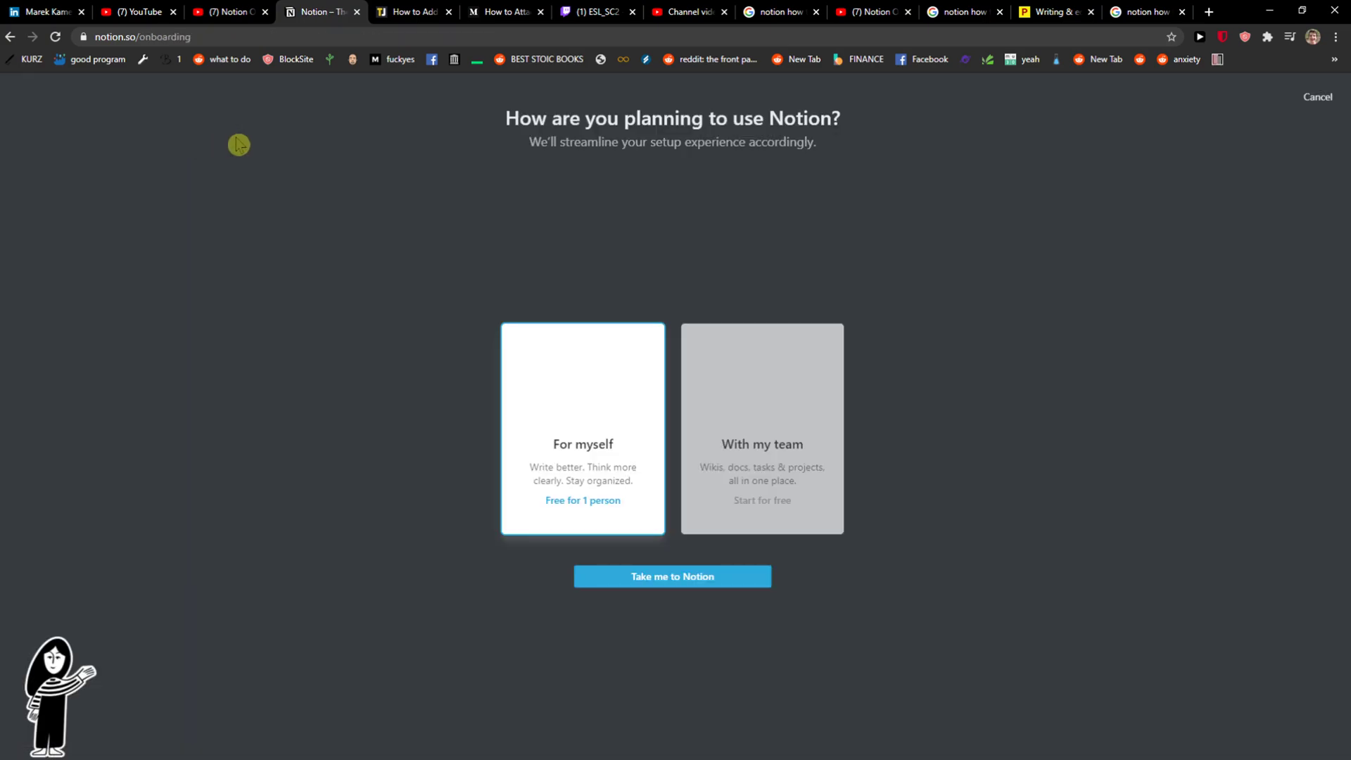
left_click_drag(530, 146, 783, 180)
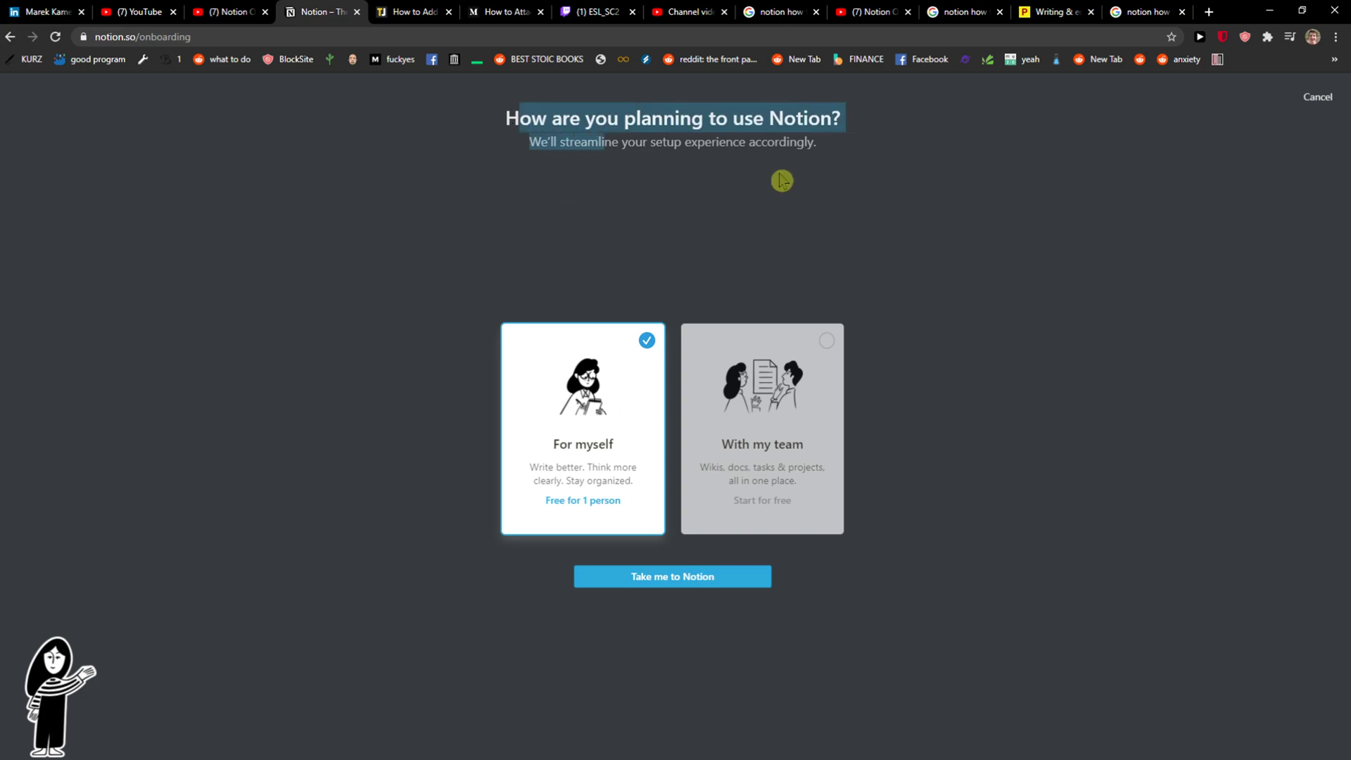
left_click(858, 194)
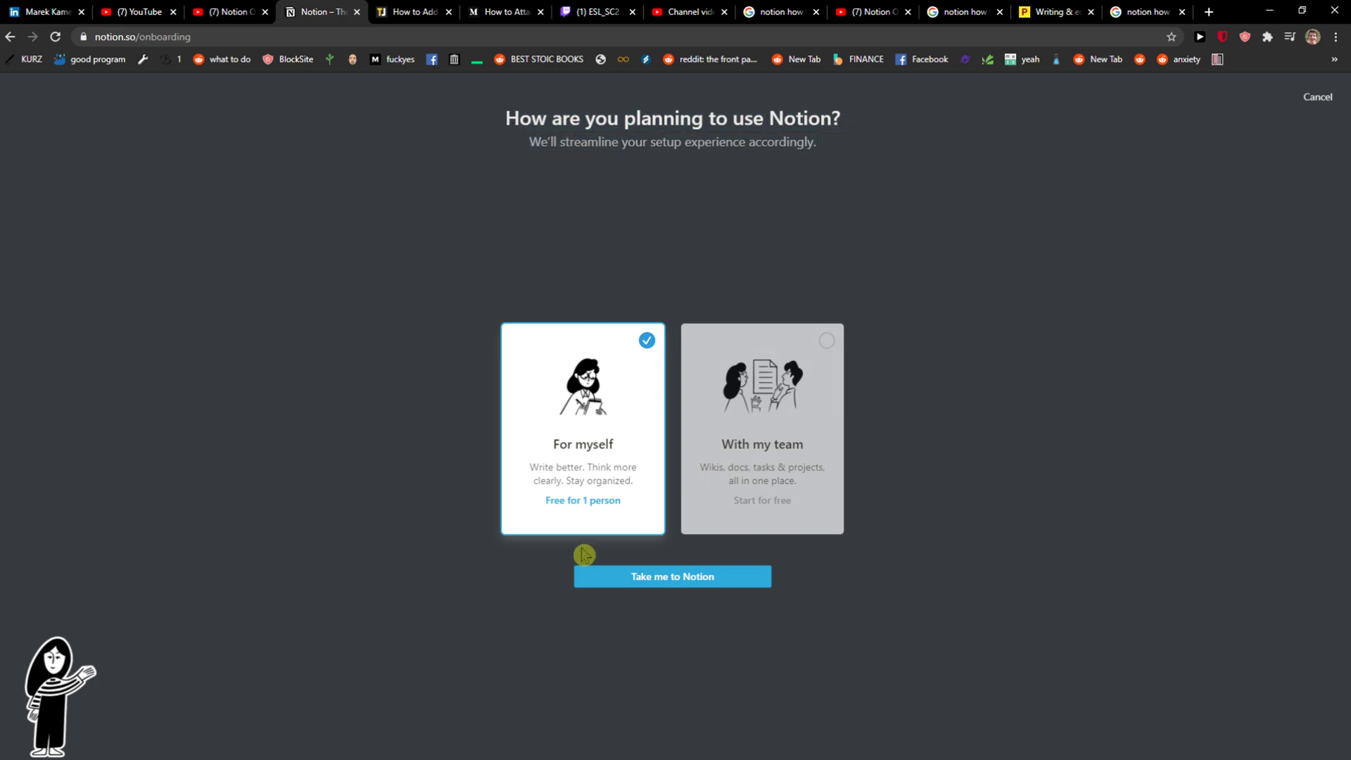
left_click(624, 581)
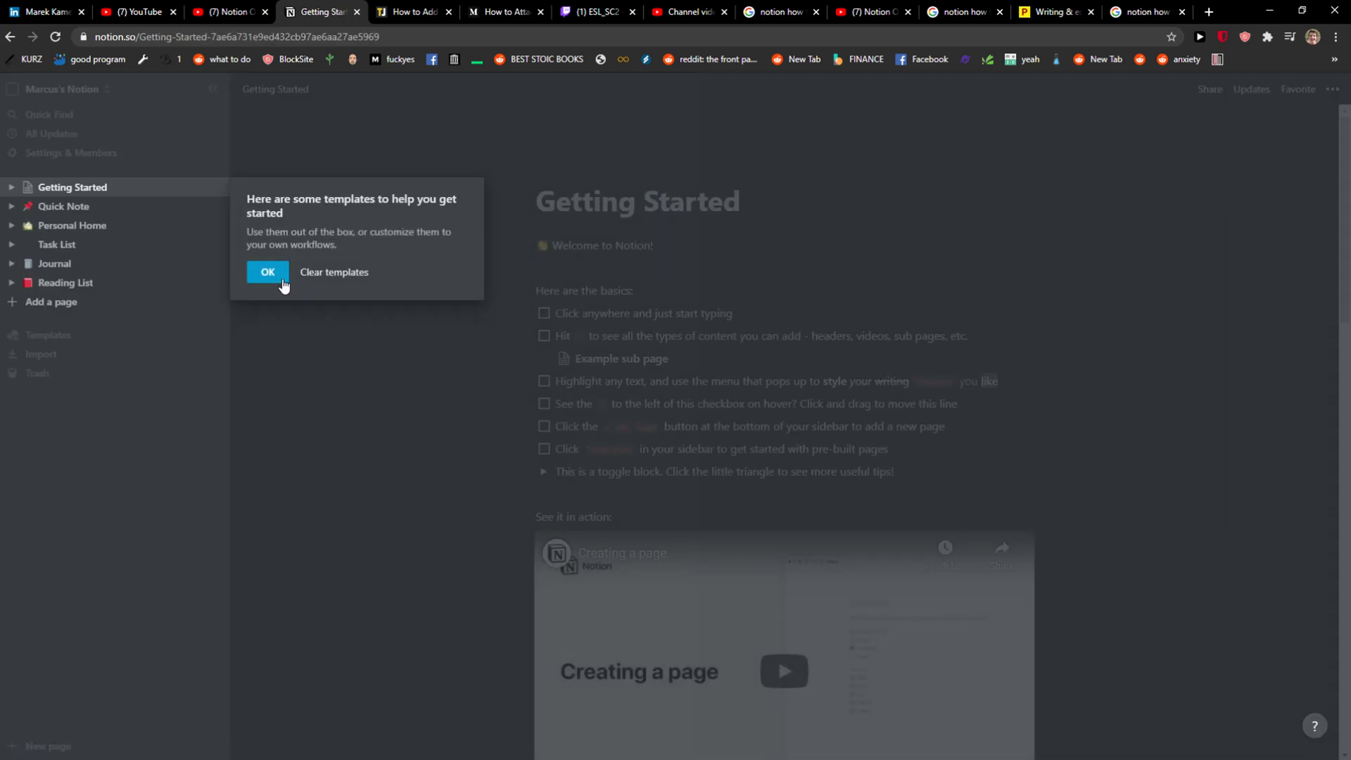
Step: Dismiss the templates tip and list the workspaces, TaoMan's and Marcus's Notion
left_click(275, 278)
left_click(123, 91)
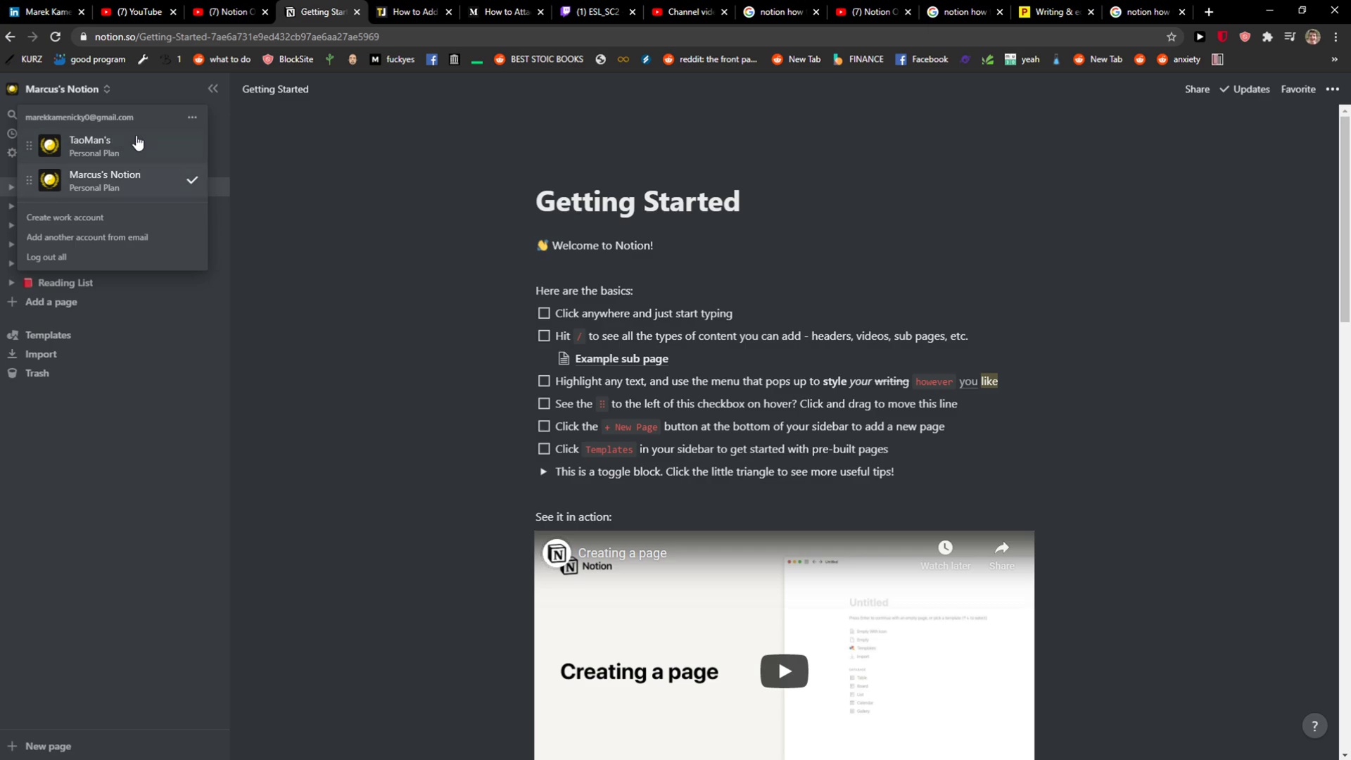
Step: Switch to the TaoMan's workspace and check the switcher still lists both workspaces
left_click(151, 159)
left_click(74, 88)
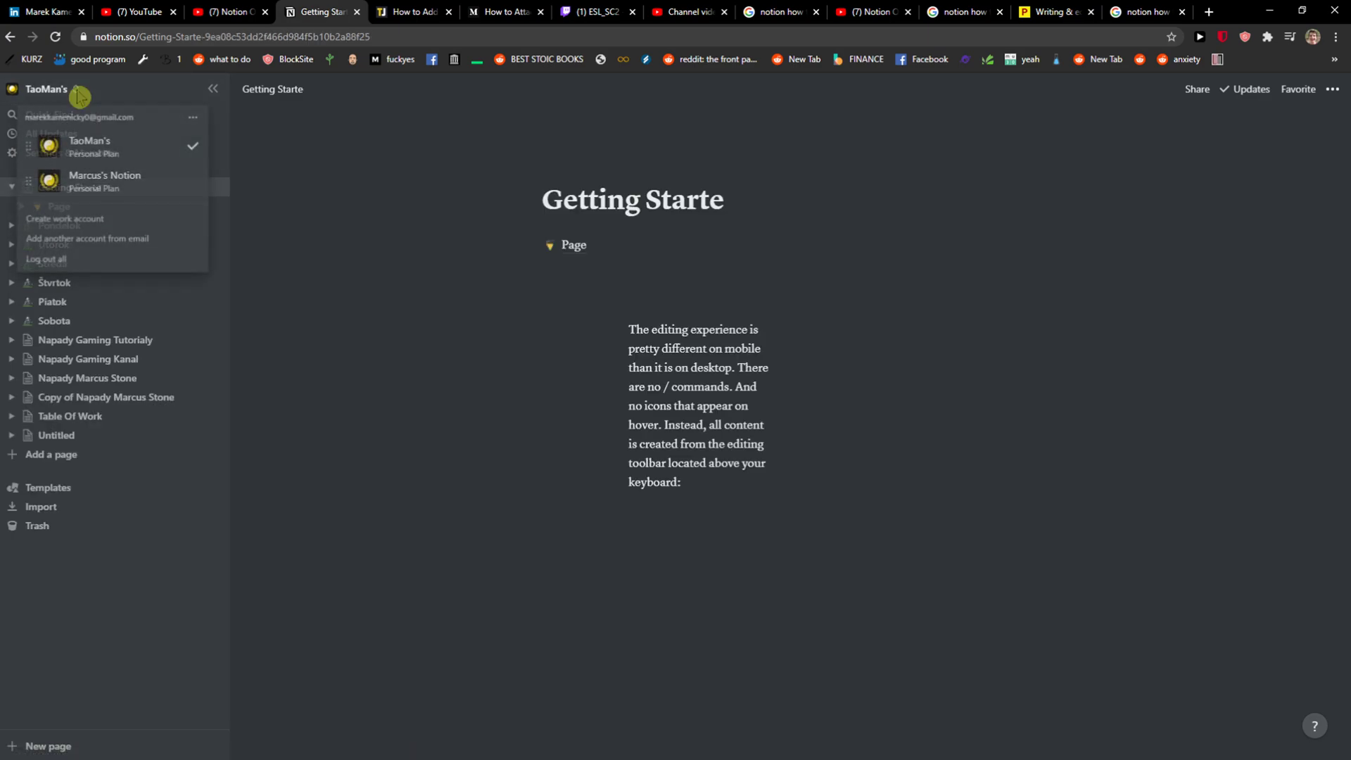
left_click(249, 203)
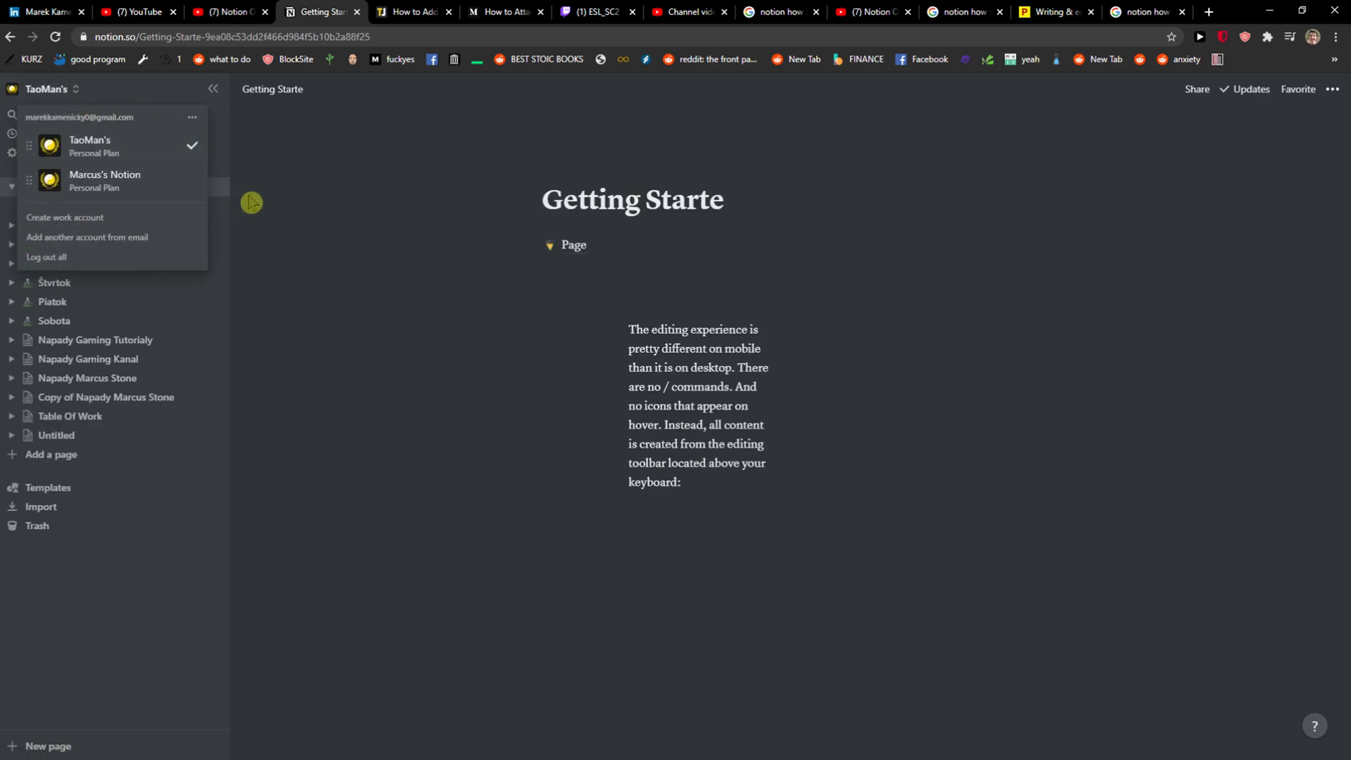
left_click(76, 100)
left_click(317, 264)
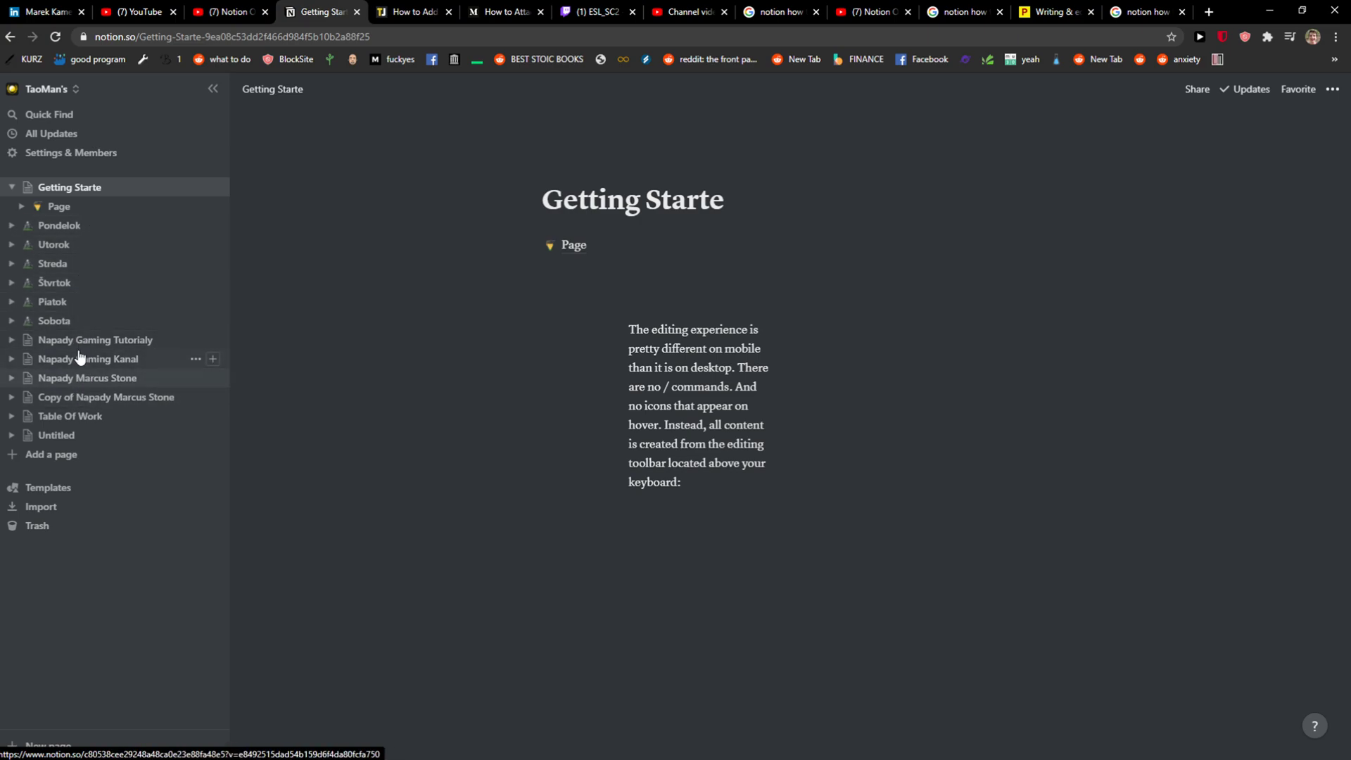
Step: Switch to Marcus's Notion and back to TaoMan's, leaving the switcher open showing both
left_click(53, 88)
left_click(99, 175)
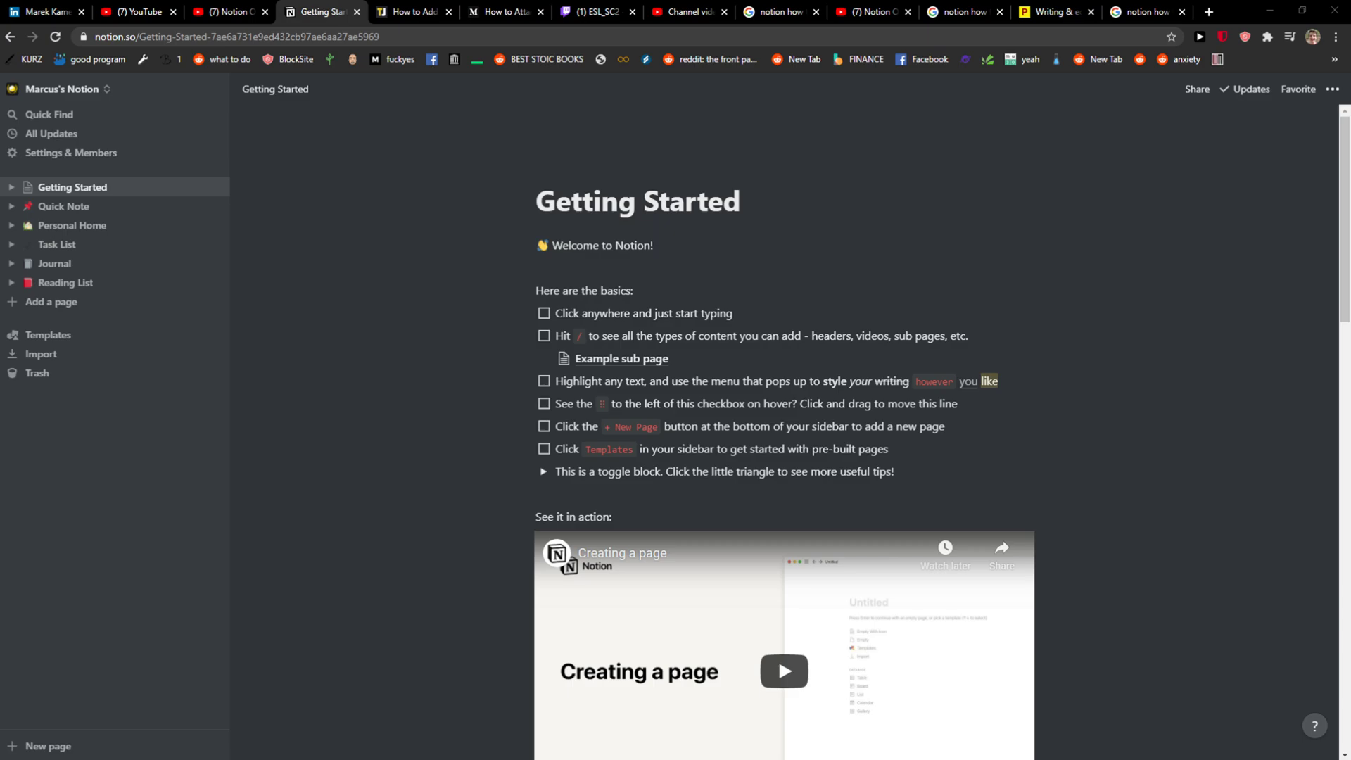
left_click(82, 91)
left_click(134, 141)
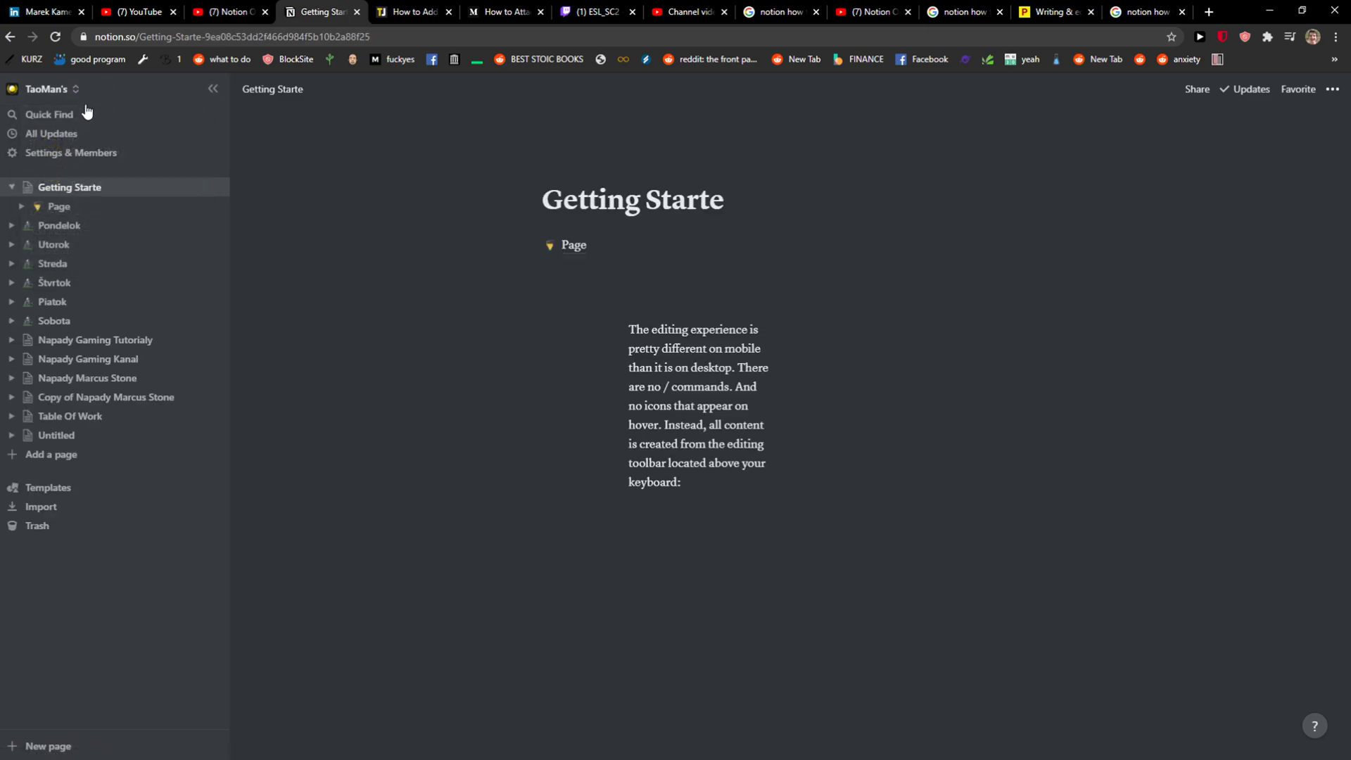
left_click(84, 92)
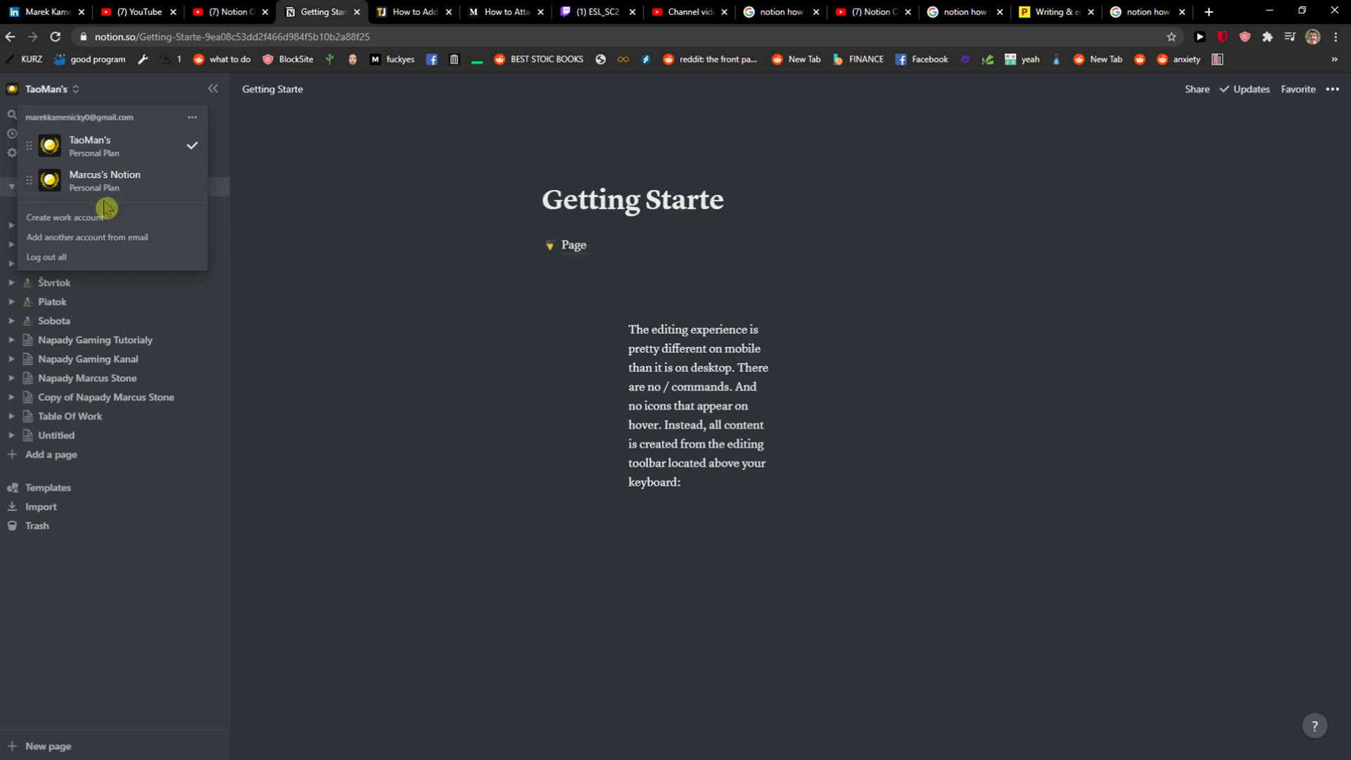